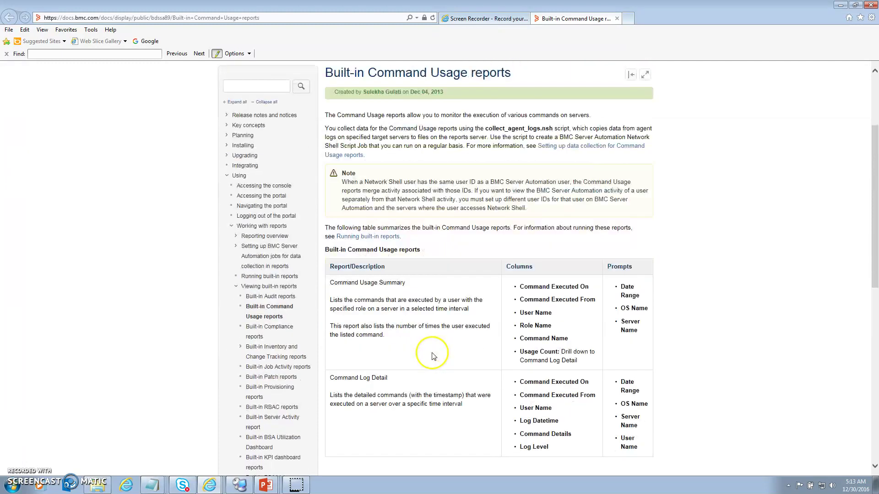
# - Review the Command Usage Summary and Command Log Detail entries in the built-in Command Usage reports table
pyautogui.moveTo(406, 283); pyautogui.dragTo(347, 282)
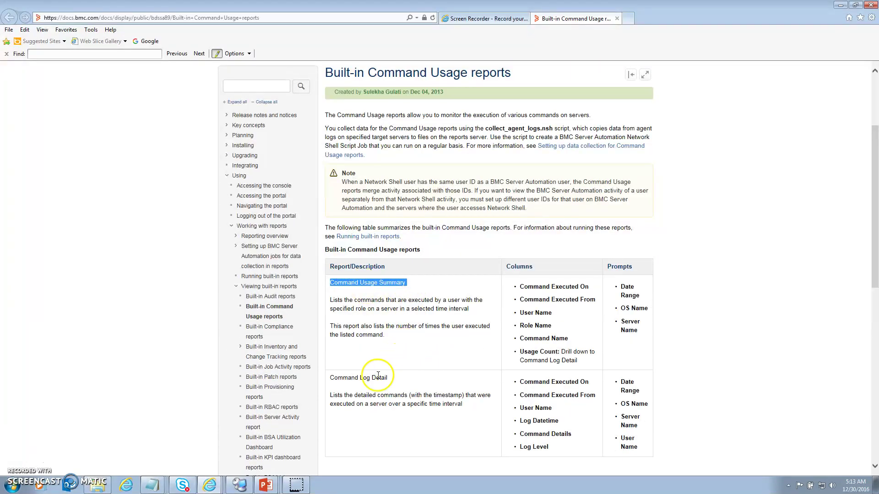
pyautogui.moveTo(392, 384); pyautogui.dragTo(340, 384)
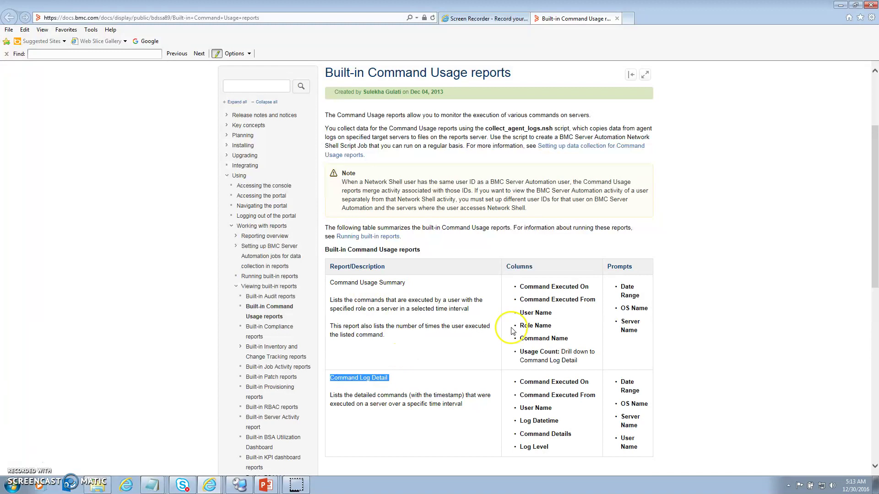
pyautogui.scroll(3, 388, 181)
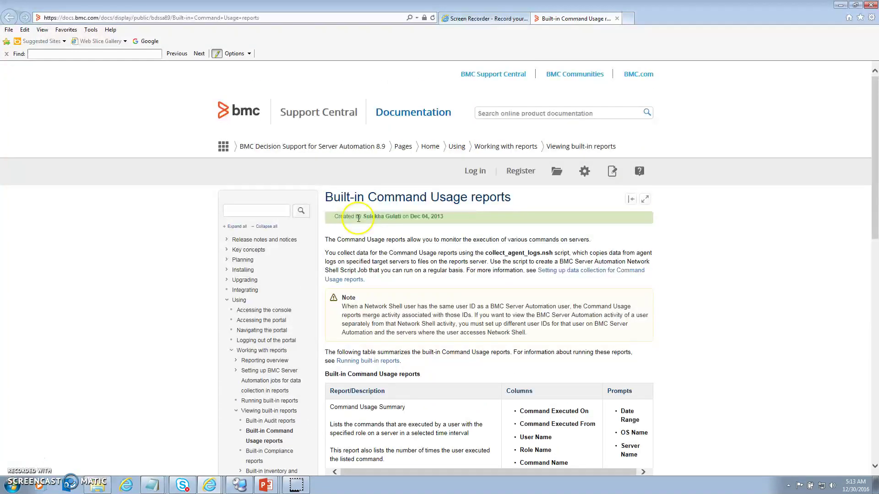
# - Read the collect_agent_logs.nsh sentence and open the linked page on setting up data collection for Command Usage reports
pyautogui.click(326, 254)
pyautogui.moveTo(327, 255); pyautogui.dragTo(569, 254)
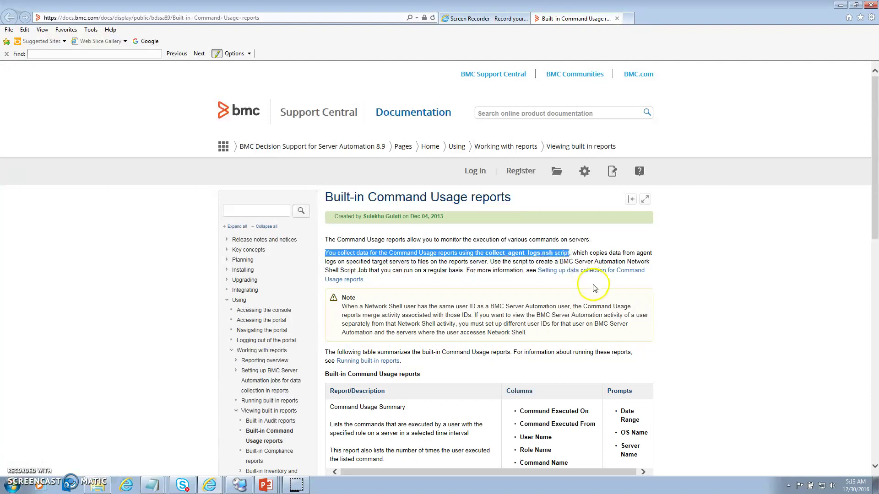
pyautogui.click(588, 281)
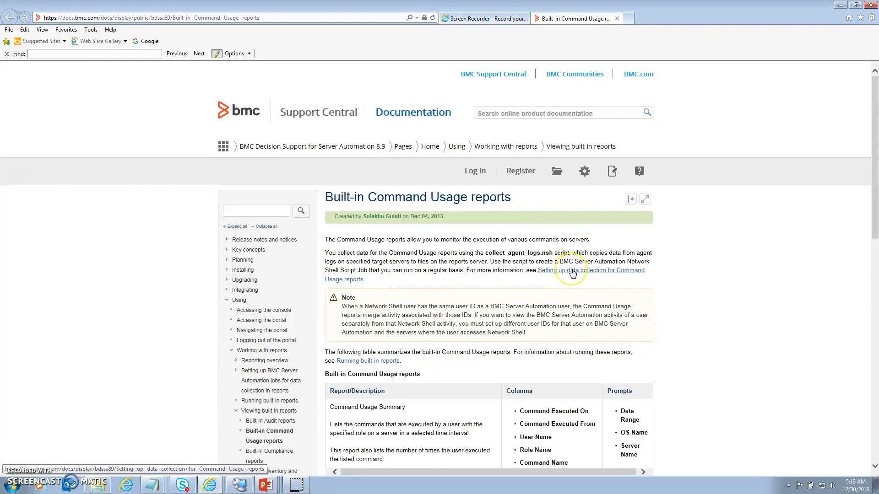
pyautogui.click(572, 272)
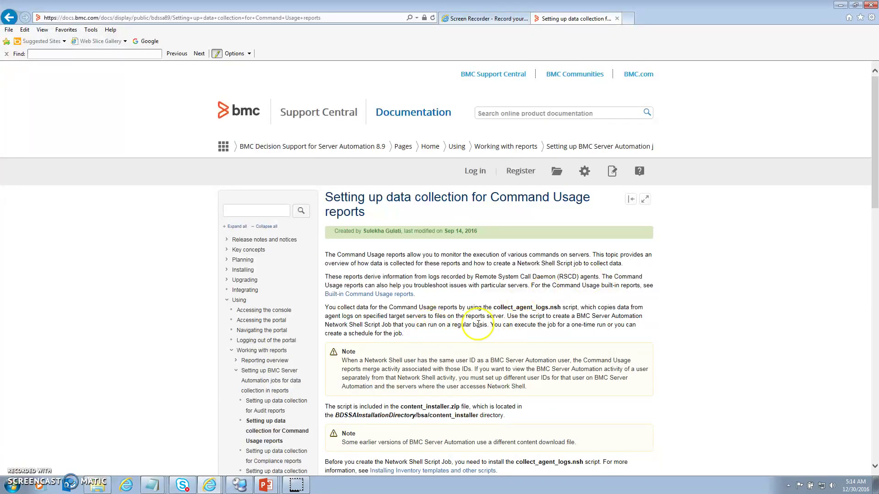
# - Read where the collect_agent_logs.nsh script comes from and how it must be installed before creating the Network Shell Script Job
pyautogui.scroll(-1, 471, 320)
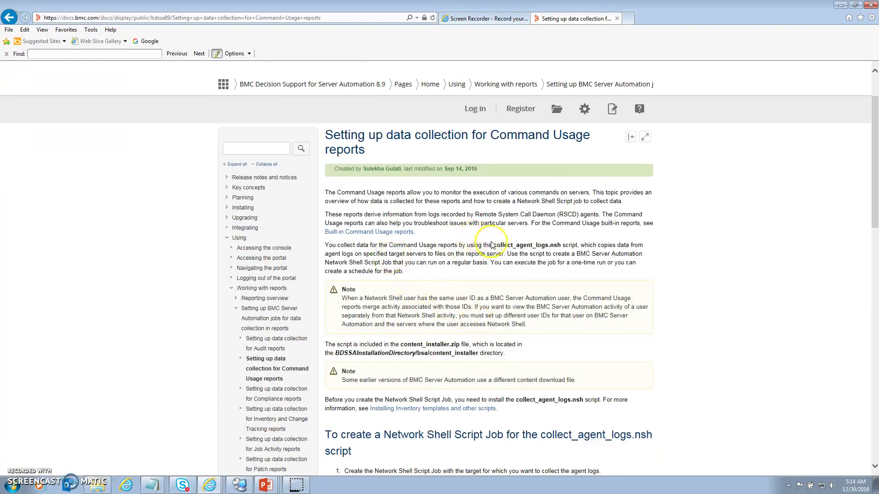
pyautogui.moveTo(494, 245); pyautogui.dragTo(555, 246)
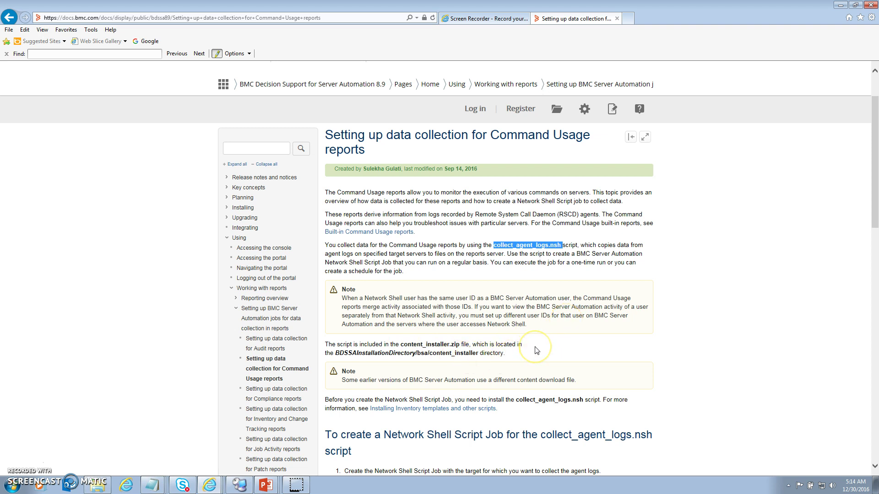
pyautogui.scroll(-2, 531, 351)
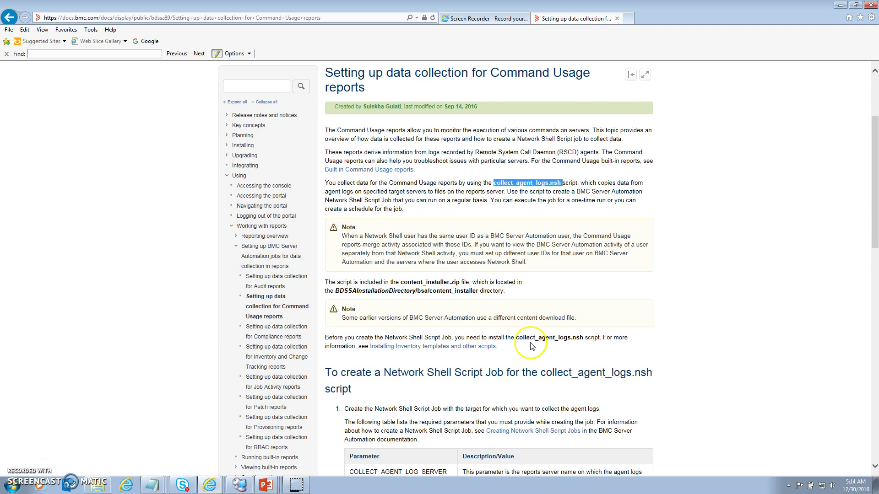
pyautogui.moveTo(526, 344); pyautogui.dragTo(384, 352)
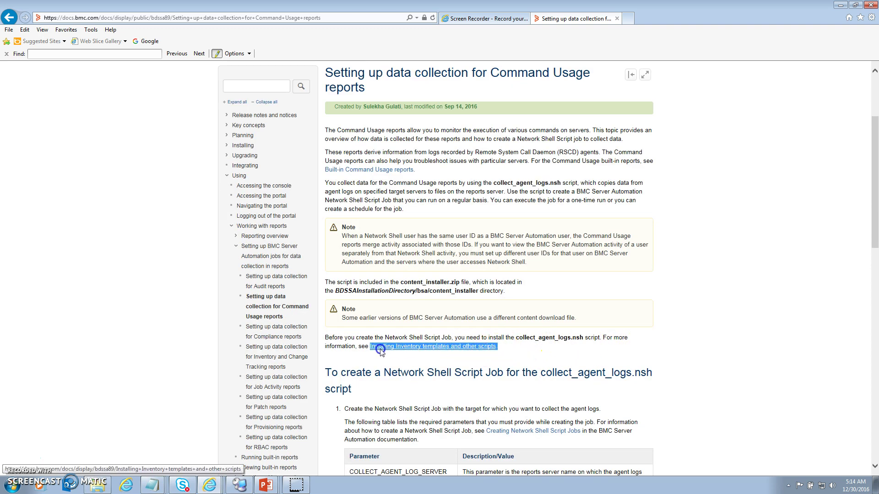
pyautogui.click(418, 353)
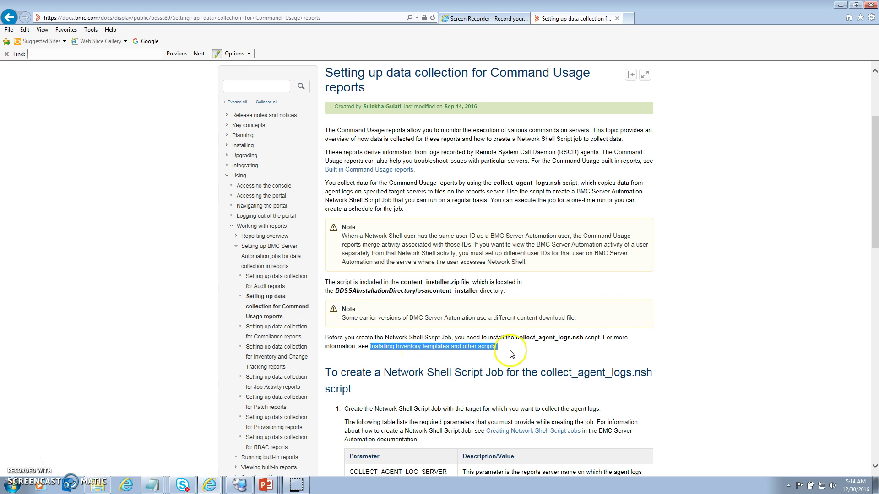
pyautogui.moveTo(516, 337); pyautogui.dragTo(561, 337)
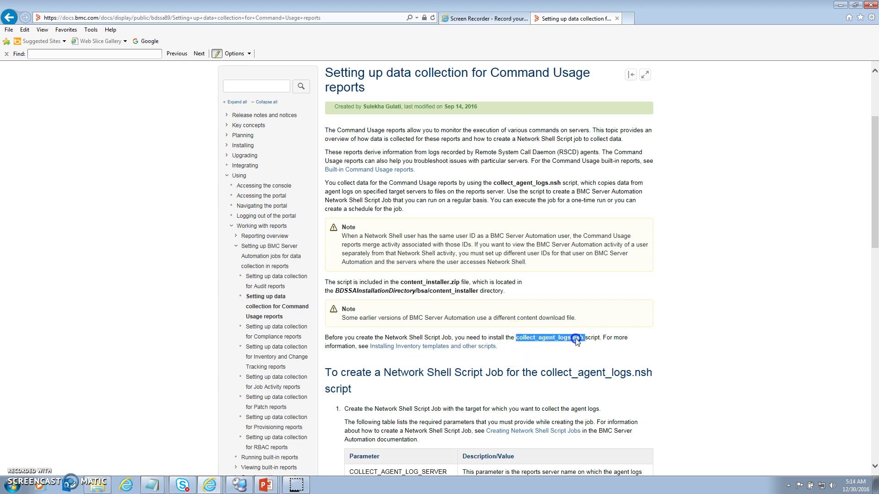
# - Examine the required Network Shell Script Job parameters and the note about the agentlogs.properties file for the ETL run
pyautogui.scroll(-5, 519, 341)
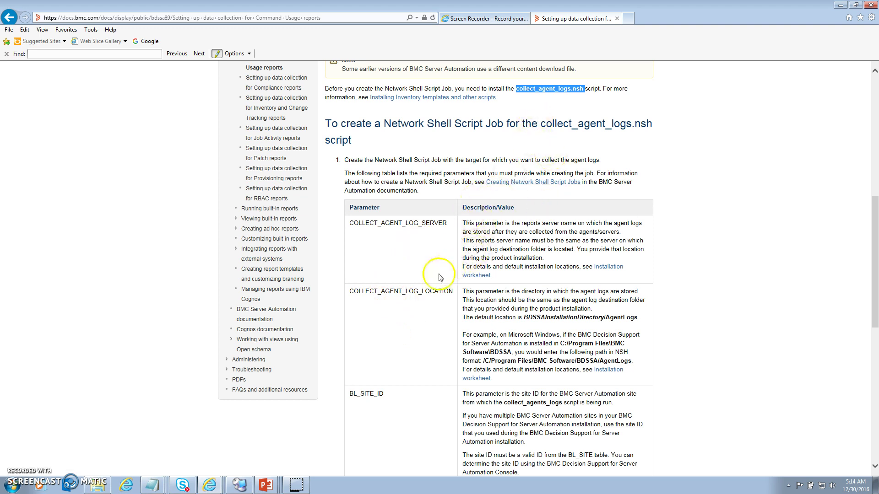
pyautogui.scroll(-2, 434, 279)
pyautogui.scroll(-2, 434, 279)
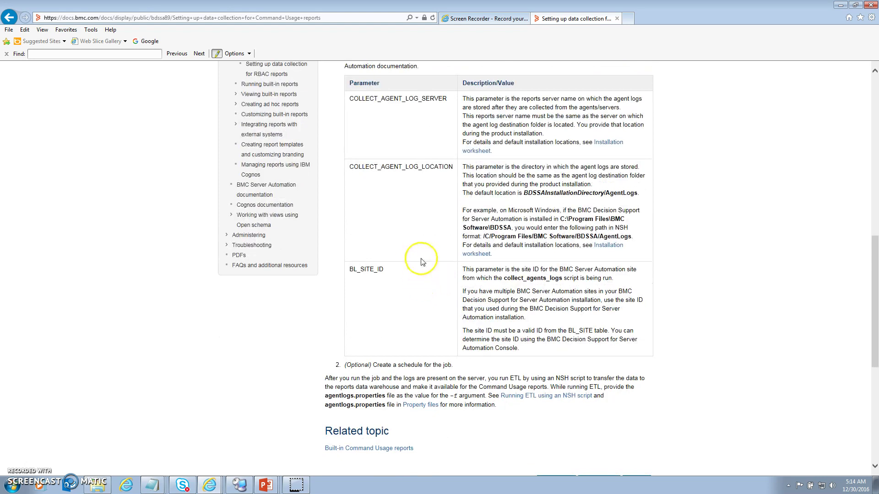
pyautogui.scroll(2, 420, 260)
pyautogui.scroll(2, 406, 262)
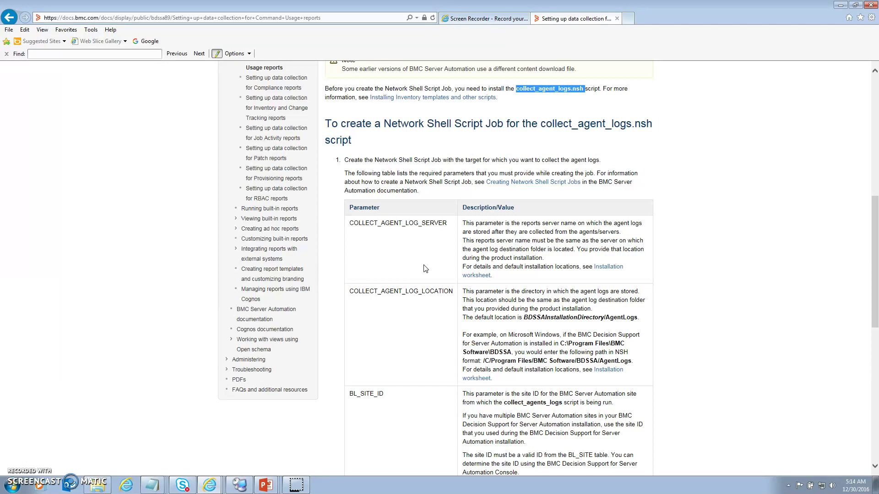
pyautogui.scroll(-4, 425, 269)
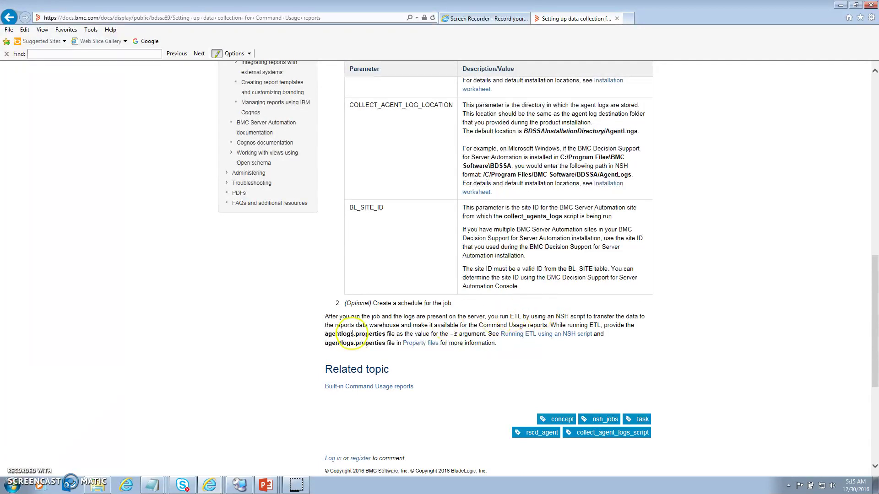
pyautogui.moveTo(326, 338); pyautogui.dragTo(375, 335)
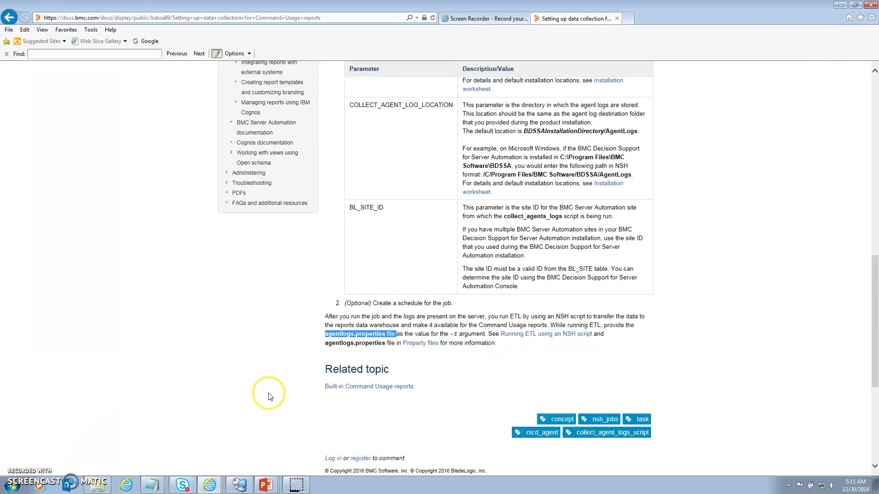
# - Switch to the BMC Server Automation Console and inspect the Run ETL From OM and Collect Agent Logs scripts in the Depot
pyautogui.click(241, 485)
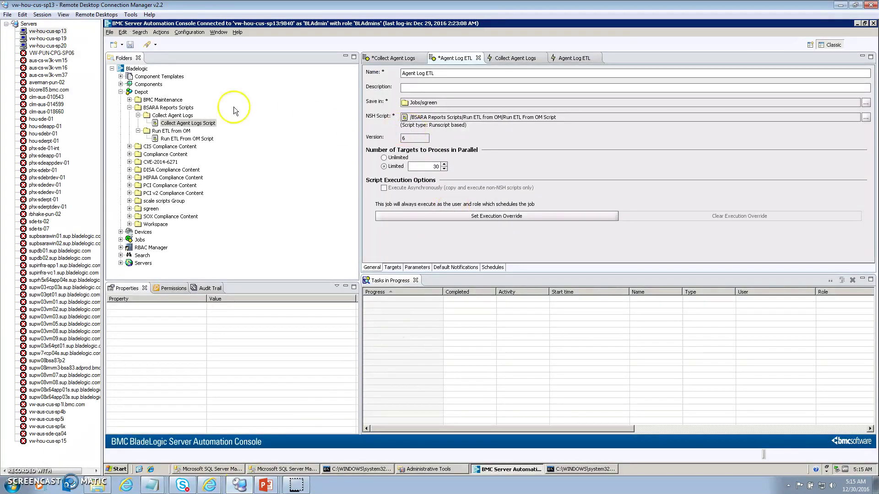
pyautogui.click(395, 59)
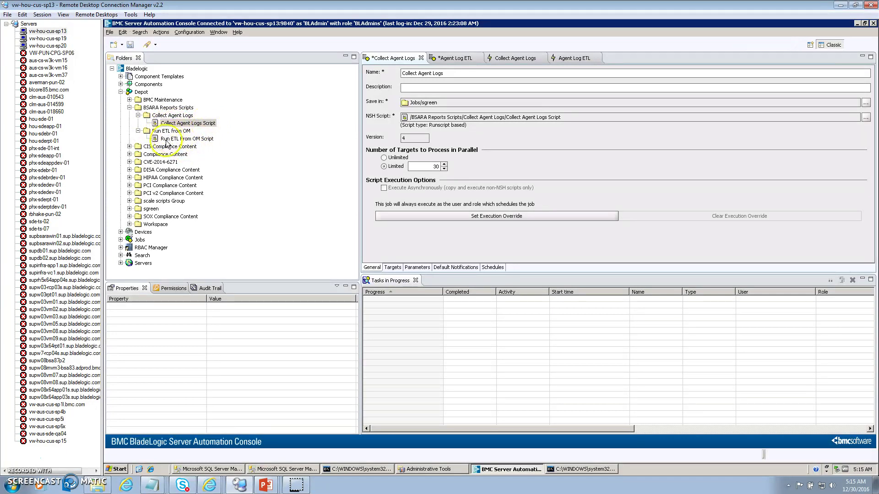
pyautogui.click(199, 139)
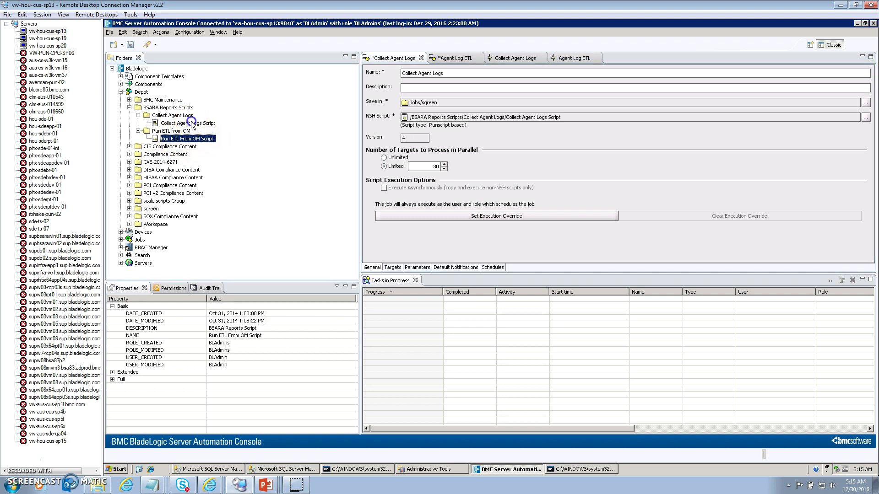
pyautogui.click(194, 123)
# - View the script parameters of the Collect Agent Logs job and of the Agent Log ETL job
pyautogui.click(400, 60)
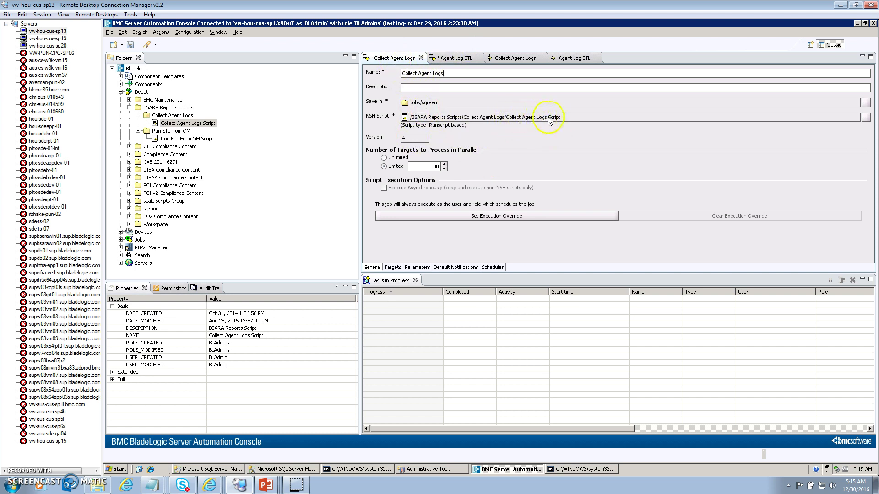
pyautogui.click(417, 268)
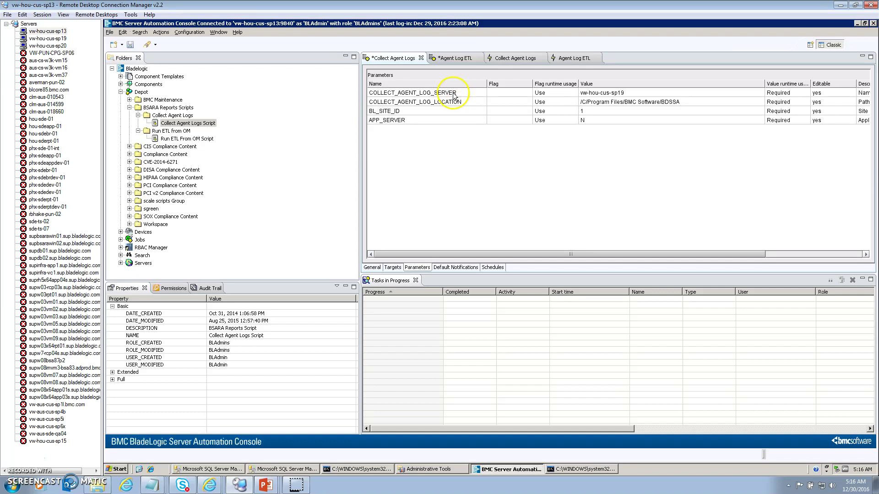
pyautogui.click(454, 60)
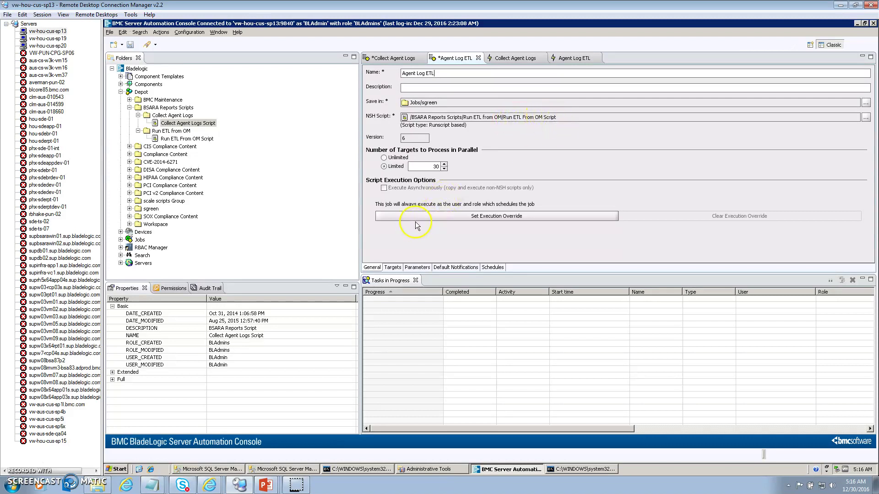
pyautogui.click(417, 268)
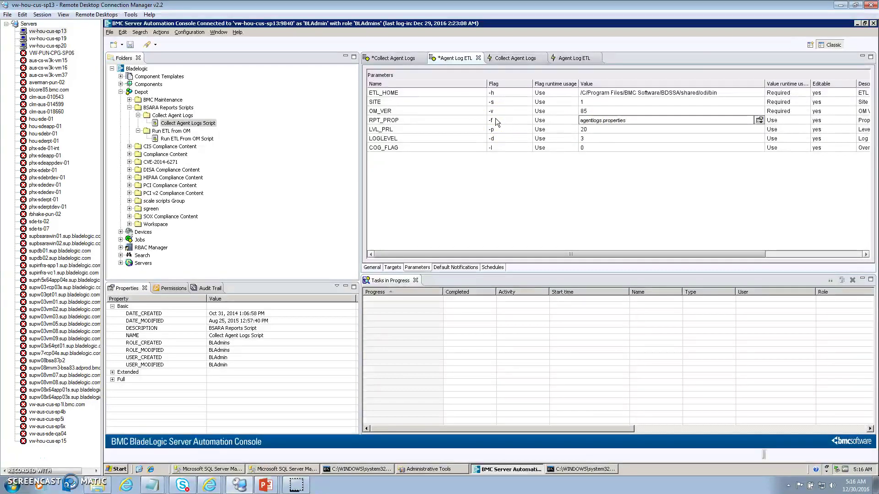
# - Execute the Collect Agent Logs job from its results view against the server vw-hou-cus-sp20
pyautogui.click(511, 58)
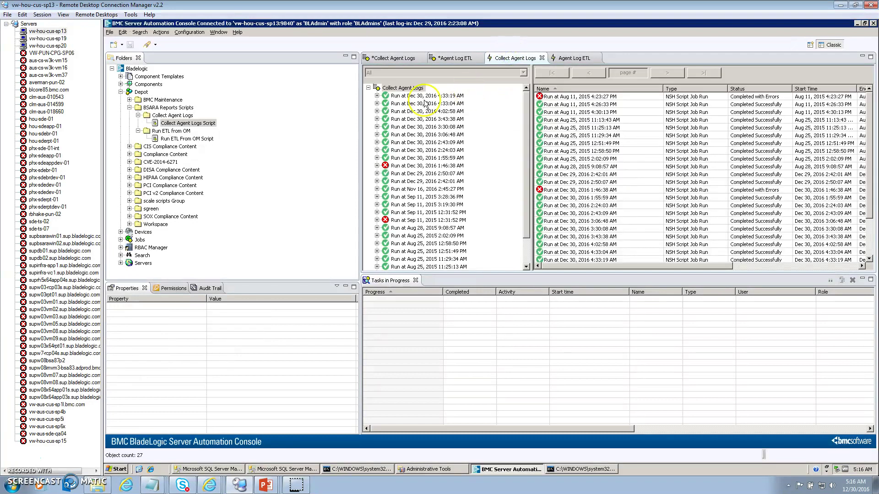
pyautogui.rightClick(403, 90)
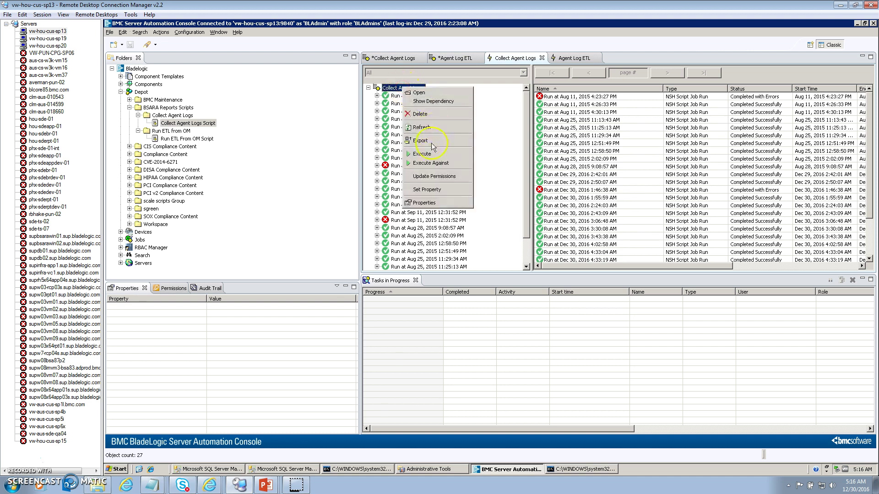
pyautogui.click(429, 166)
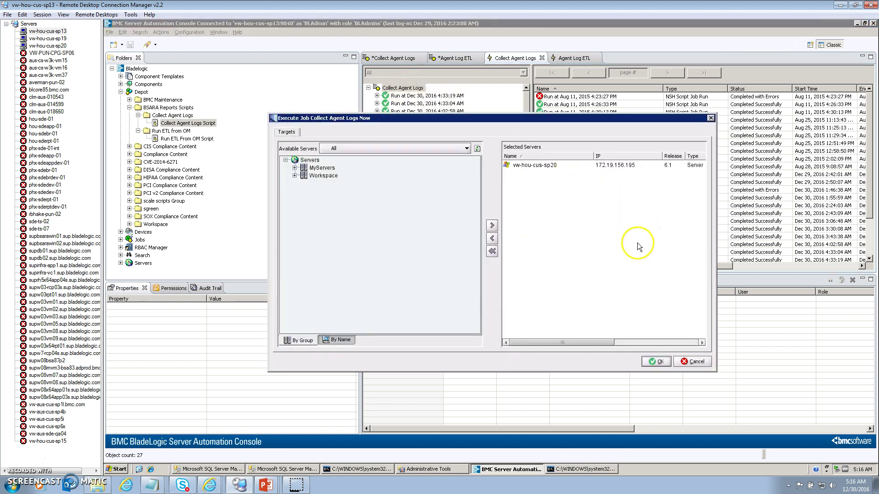
pyautogui.click(659, 362)
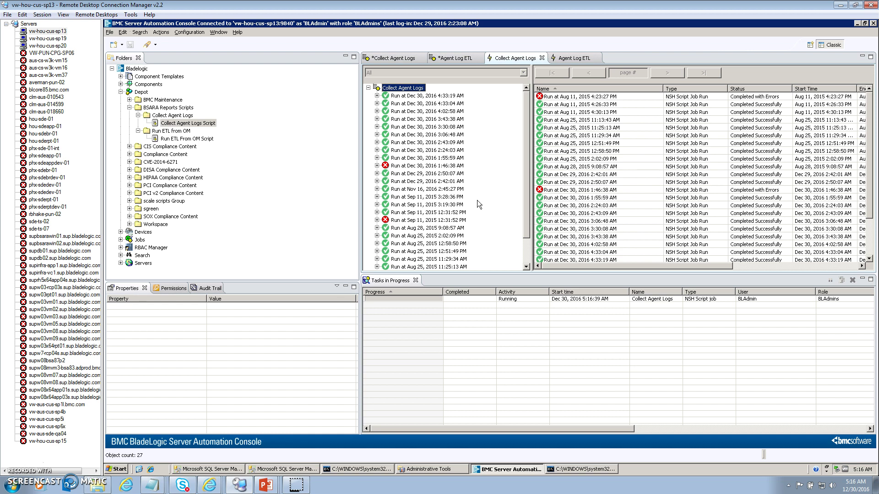
# - Refresh the run list of the Collect Agent Logs job
pyautogui.click(506, 192)
pyautogui.click(407, 181)
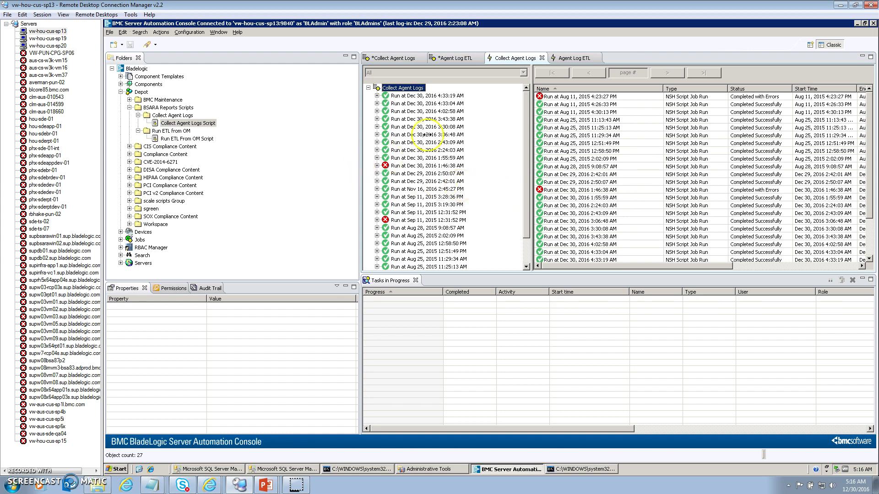
pyautogui.rightClick(409, 88)
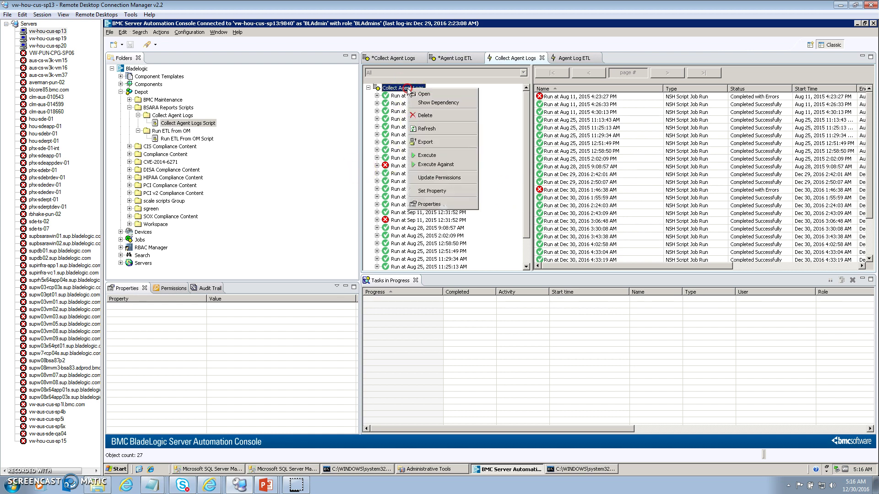
pyautogui.click(426, 129)
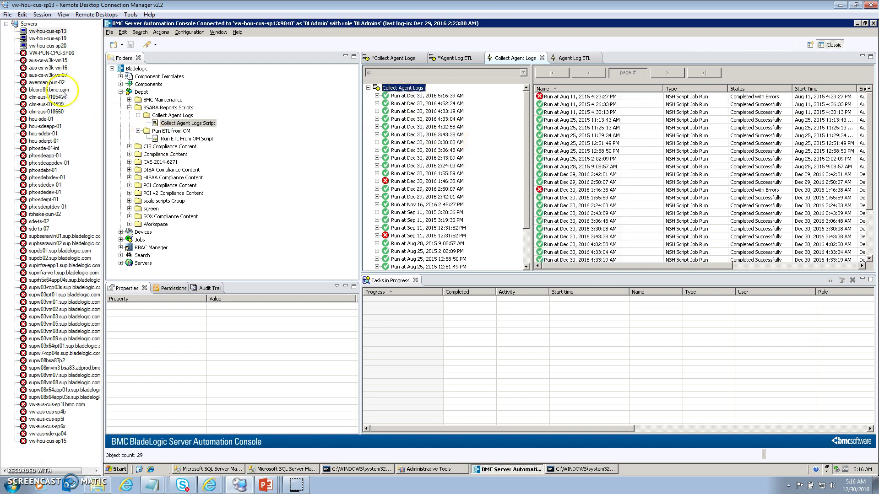
# - Switch to the vw-hou-cus-sp19 session, inspect the collected agent log in the logs folder with Notepad++, and close it
pyautogui.click(51, 39)
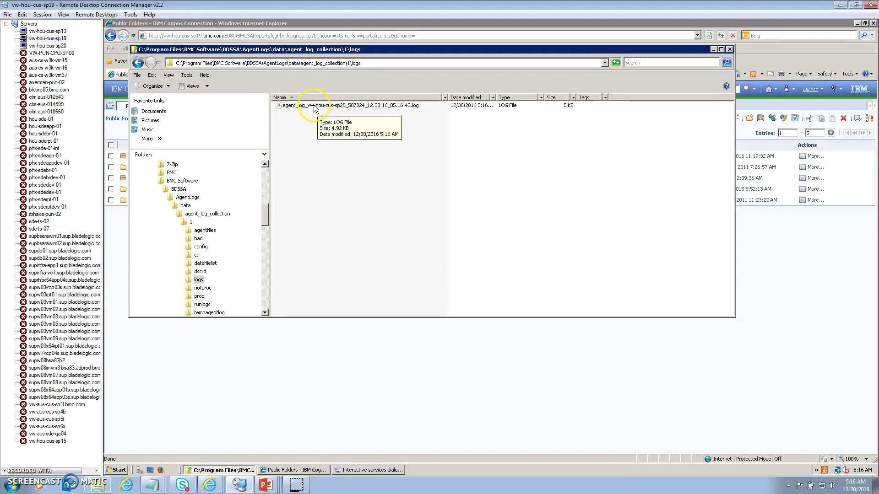
pyautogui.click(342, 105)
pyautogui.rightClick(341, 105)
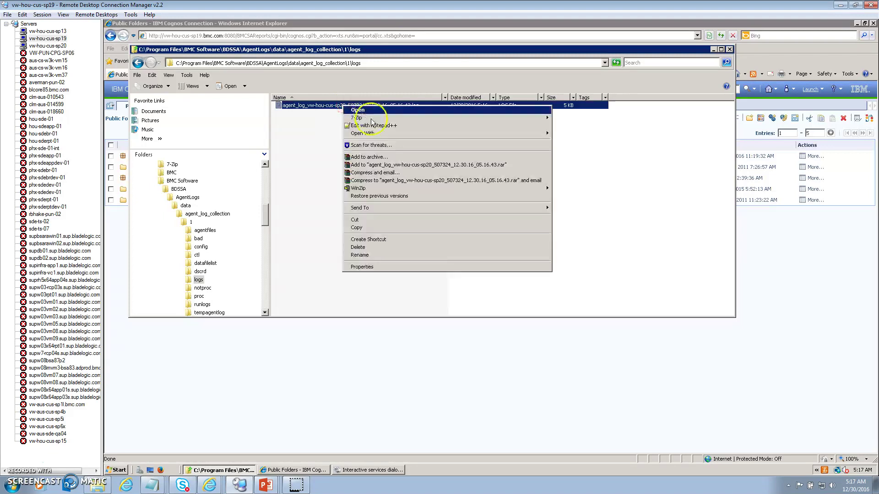
pyautogui.click(411, 131)
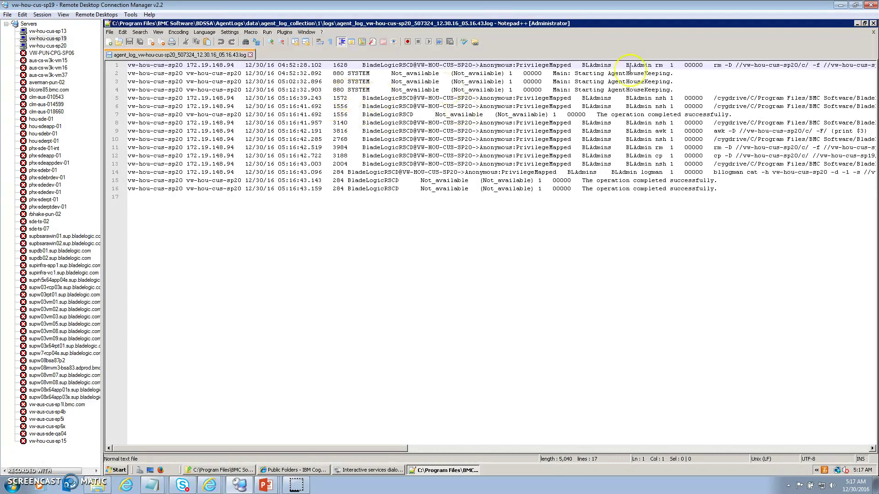
pyautogui.click(873, 24)
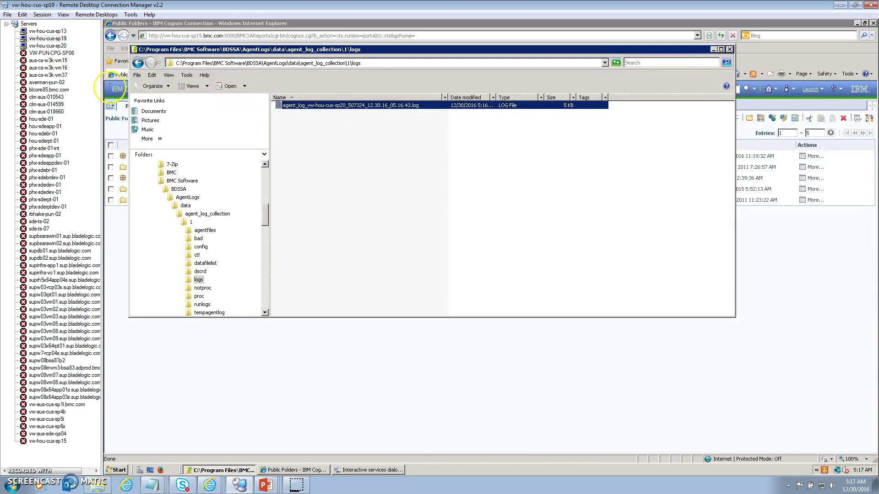
# - Switch to the vw-hou-cus-sp13 session and execute the Agent Log ETL job from its results view
pyautogui.click(48, 31)
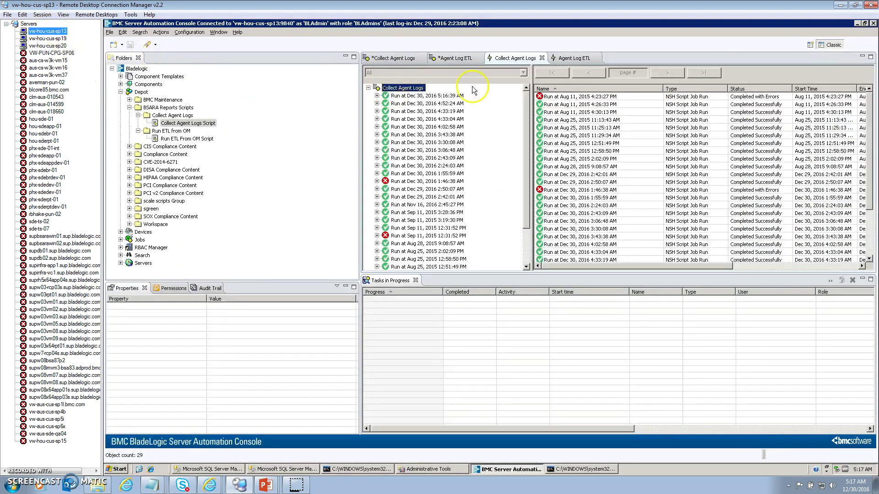
pyautogui.click(576, 58)
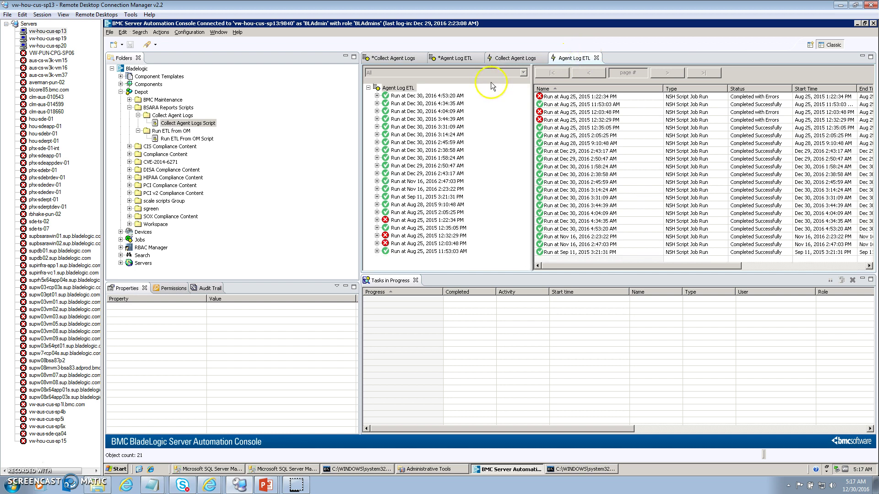
pyautogui.click(398, 88)
pyautogui.rightClick(398, 89)
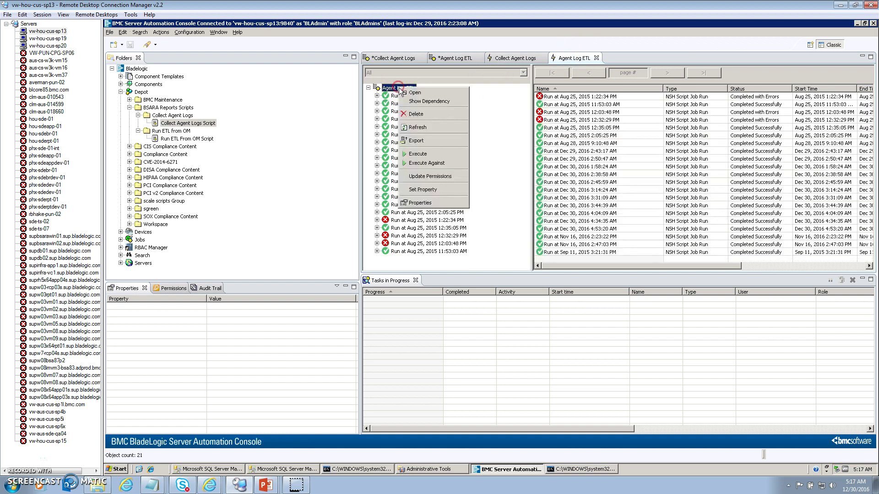
pyautogui.click(419, 155)
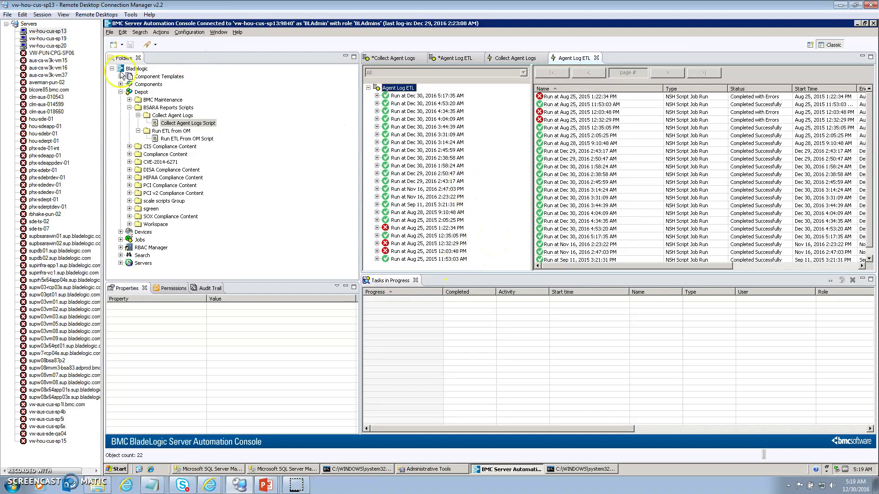
# - Switch to the vw-hou-cus-sp19 session and open the Command Usage Summary report from BladeLogic's Command Usage folder in Cognos Connection
pyautogui.click(51, 38)
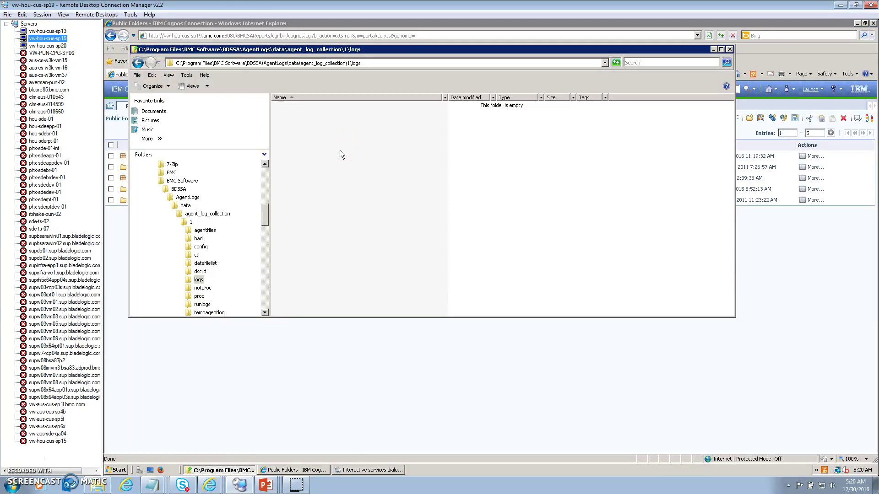
pyautogui.click(72, 39)
pyautogui.click(755, 106)
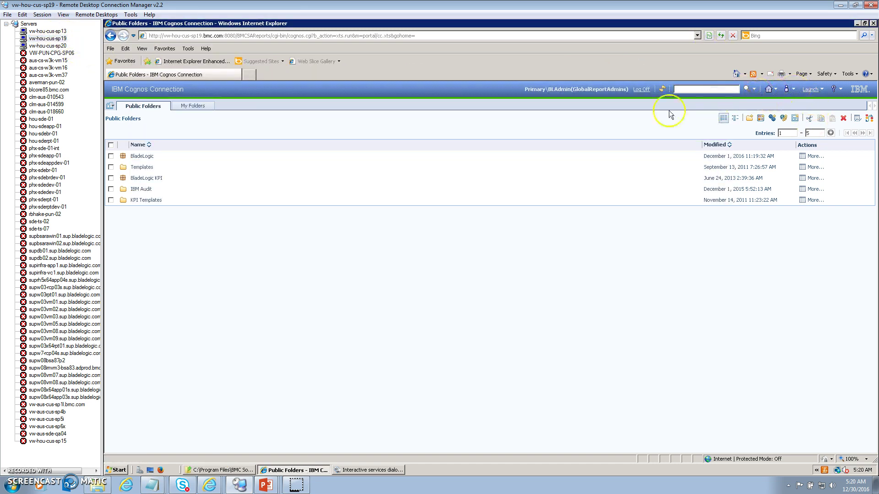
pyautogui.click(142, 156)
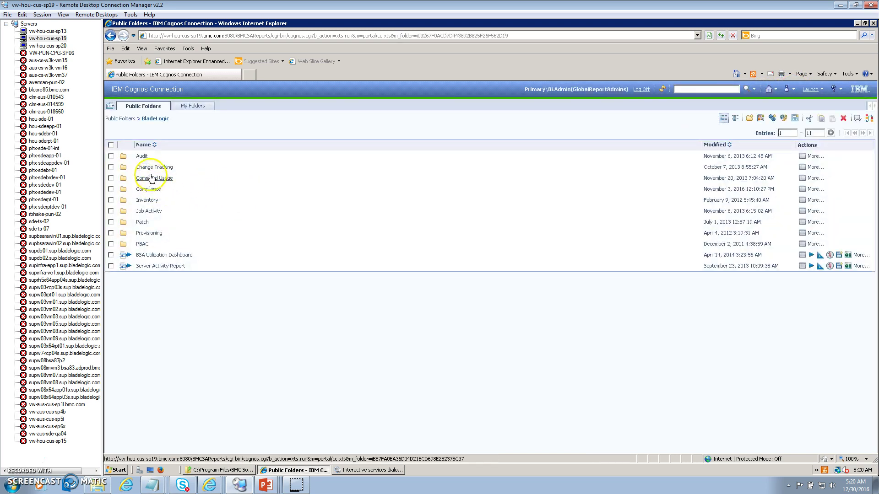
pyautogui.click(152, 179)
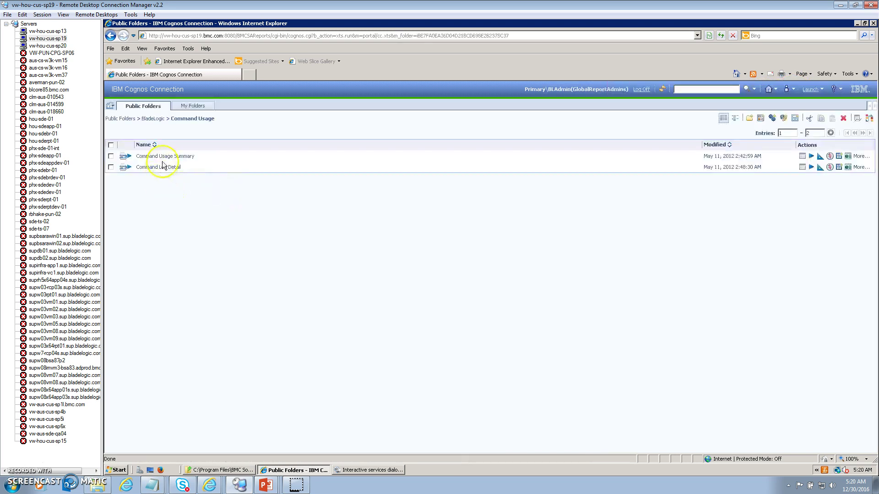
pyautogui.click(163, 157)
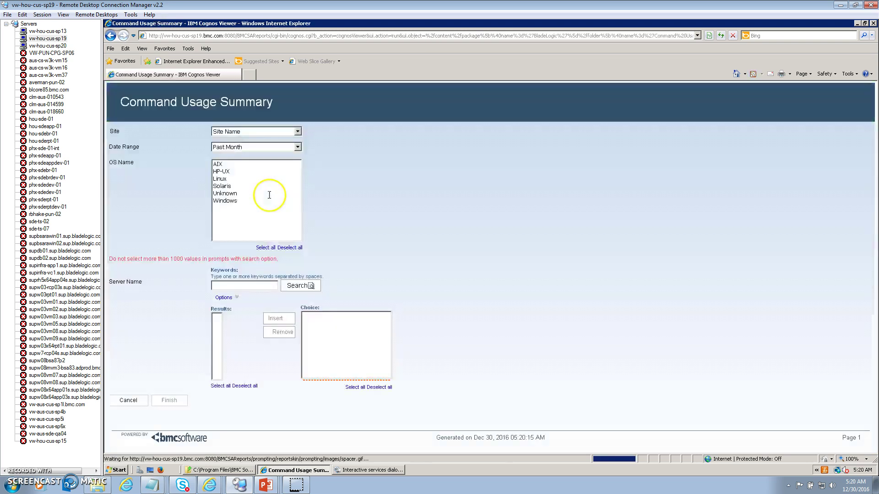
# - Run the Command Usage Summary report for the Windows OS and the server vw-hou-cus-sp20
pyautogui.click(227, 201)
pyautogui.click(217, 286)
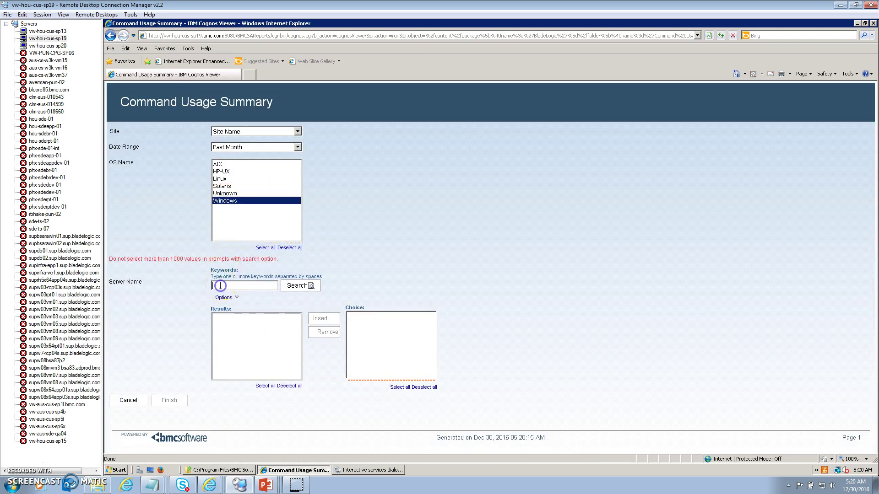
pyautogui.write('vw-hou-cus-sp20')
pyautogui.click(300, 286)
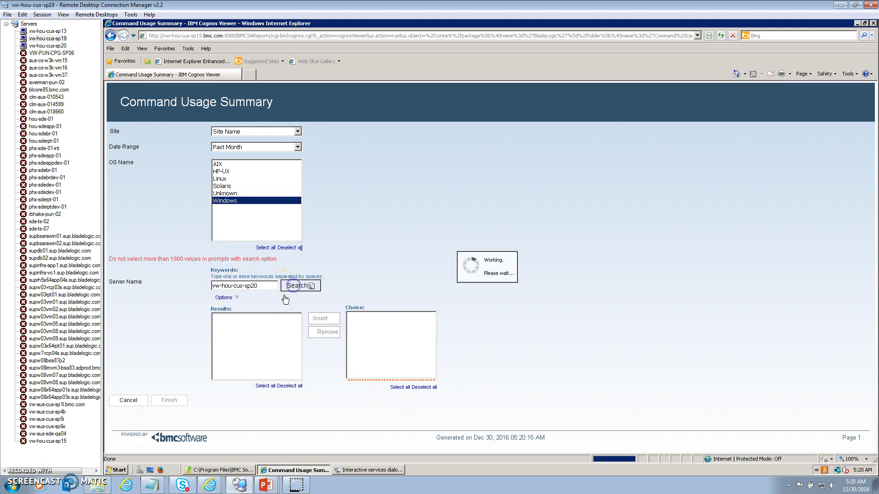
pyautogui.click(231, 318)
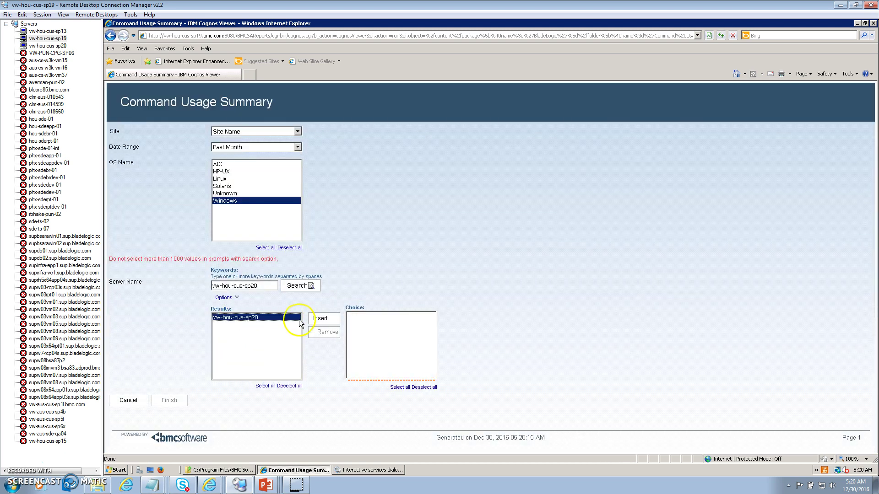
pyautogui.click(331, 319)
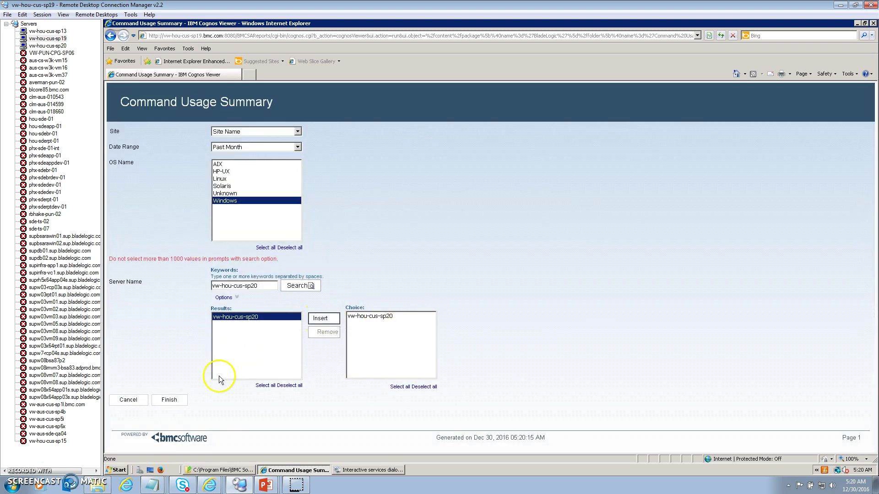
pyautogui.click(178, 401)
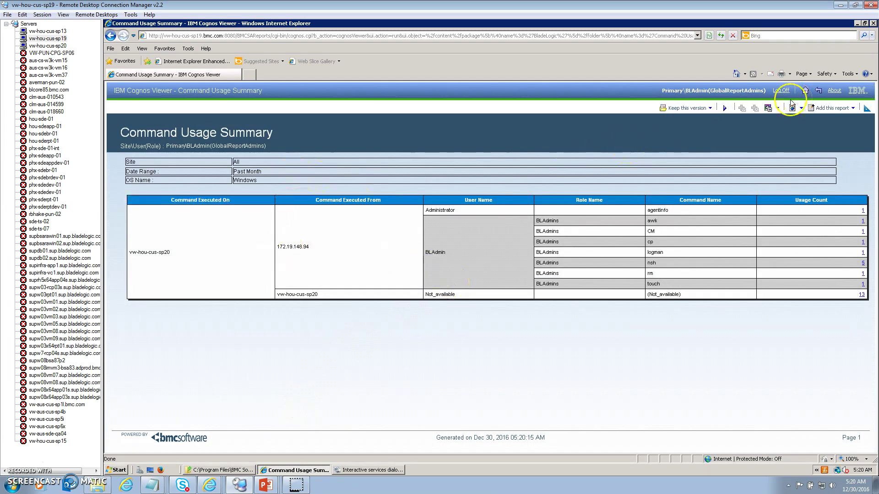
# - Return to the Cognos home page and open the Command Log Detail report from BladeLogic's Command Usage folder
pyautogui.click(805, 92)
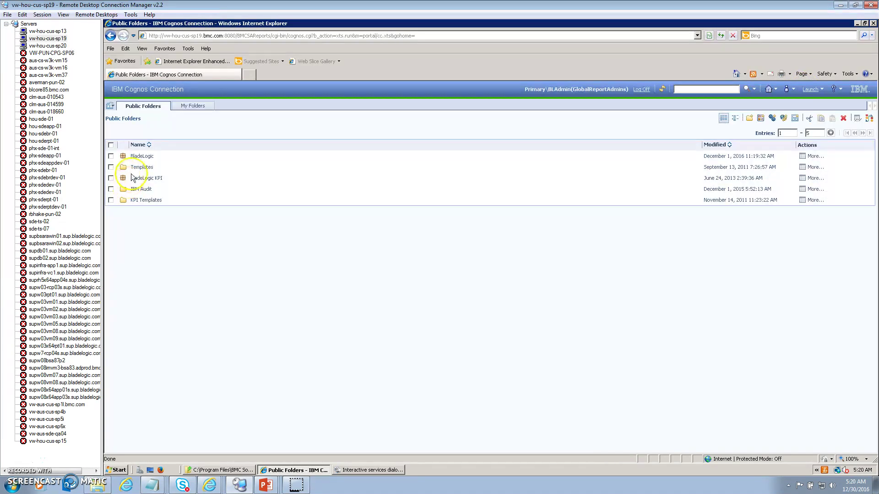
pyautogui.click(142, 157)
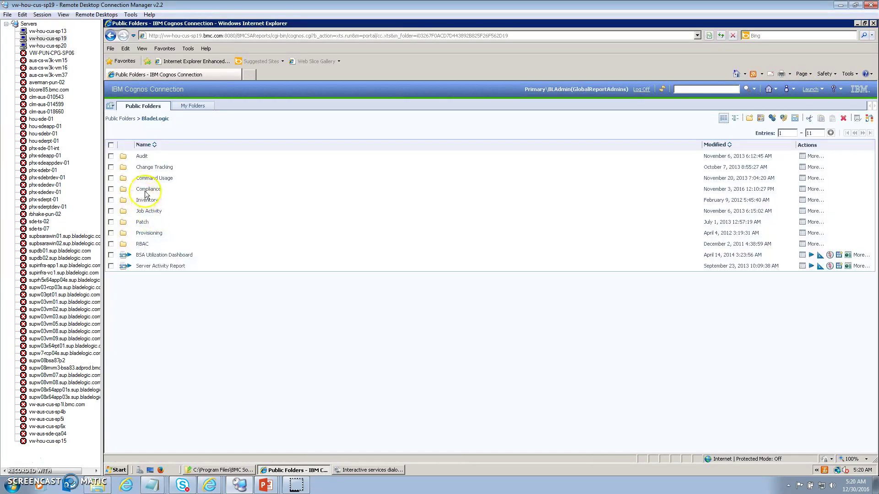
pyautogui.click(148, 178)
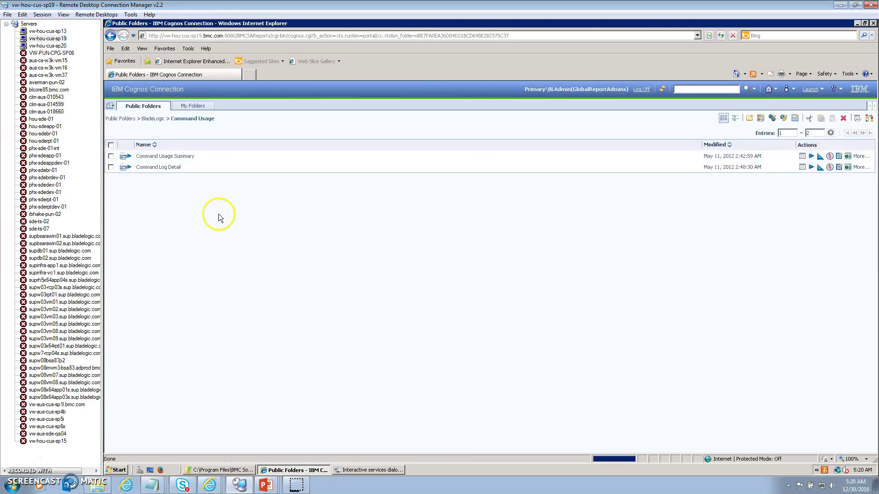
pyautogui.click(156, 168)
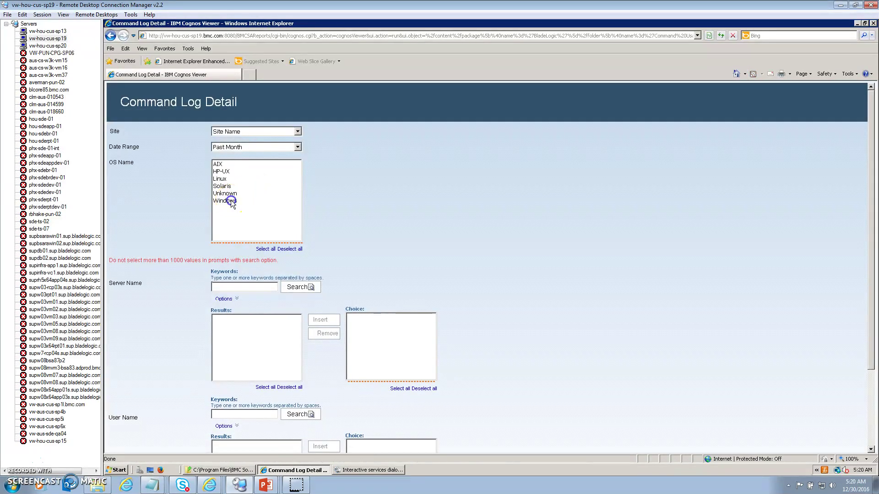
# - Run the Command Log Detail report for the Windows OS and the server vw-hou-cus-sp20
pyautogui.click(225, 287)
pyautogui.write('vw-hou-cus-sp19')
pyautogui.click(298, 285)
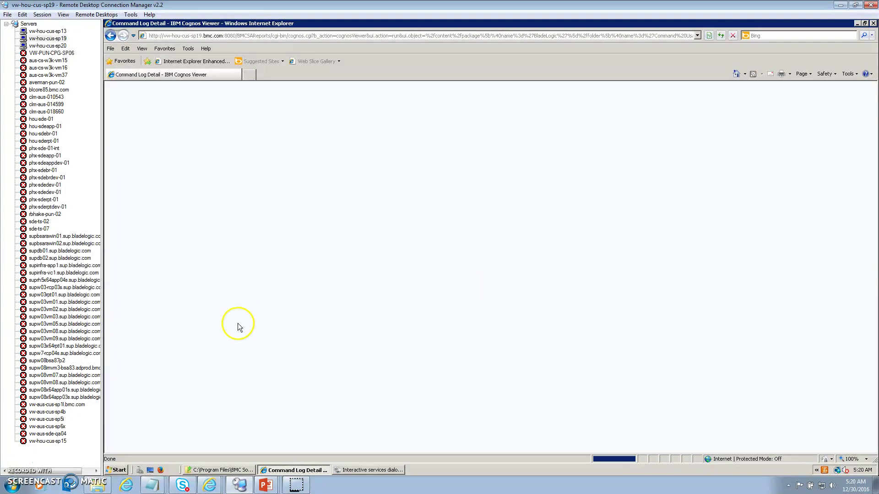
pyautogui.click(233, 317)
pyautogui.click(321, 320)
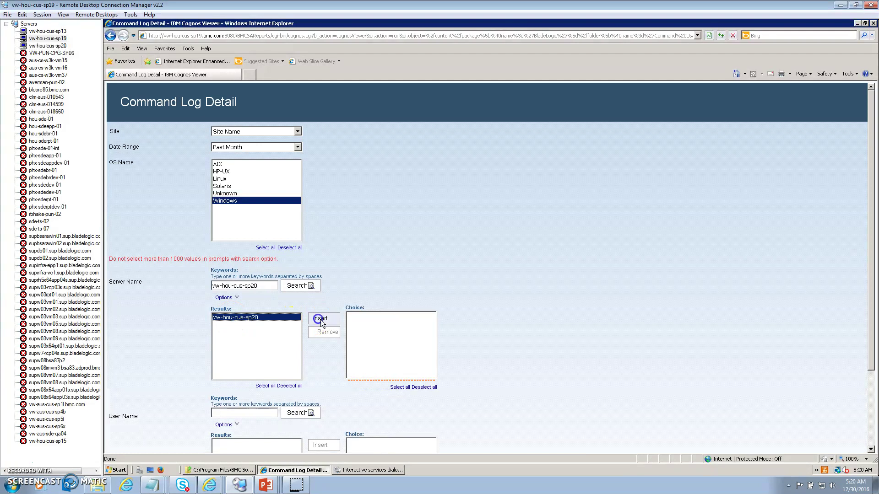
pyautogui.scroll(-3, 180, 426)
pyautogui.click(171, 422)
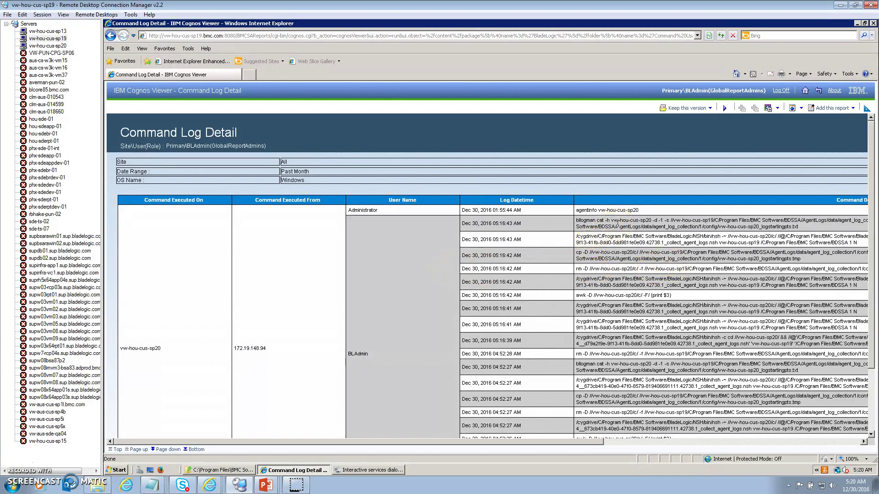
pyautogui.moveTo(160, 349); pyautogui.dragTo(136, 349)
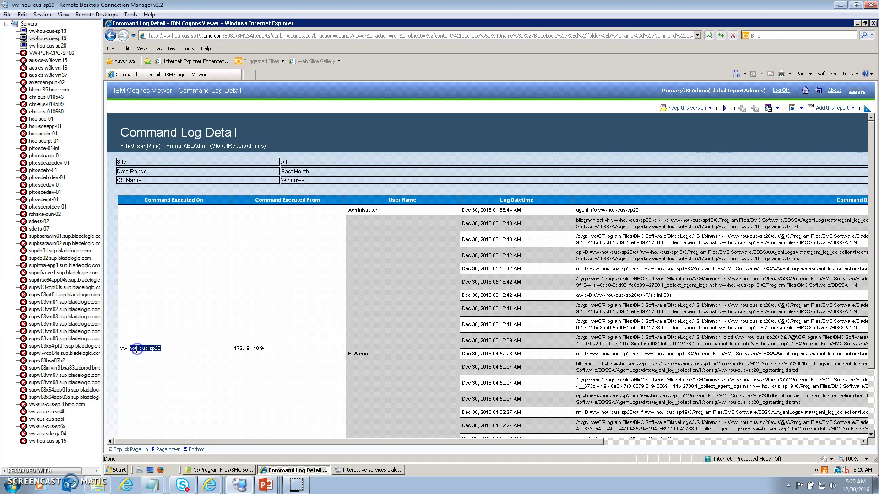
pyautogui.click(185, 336)
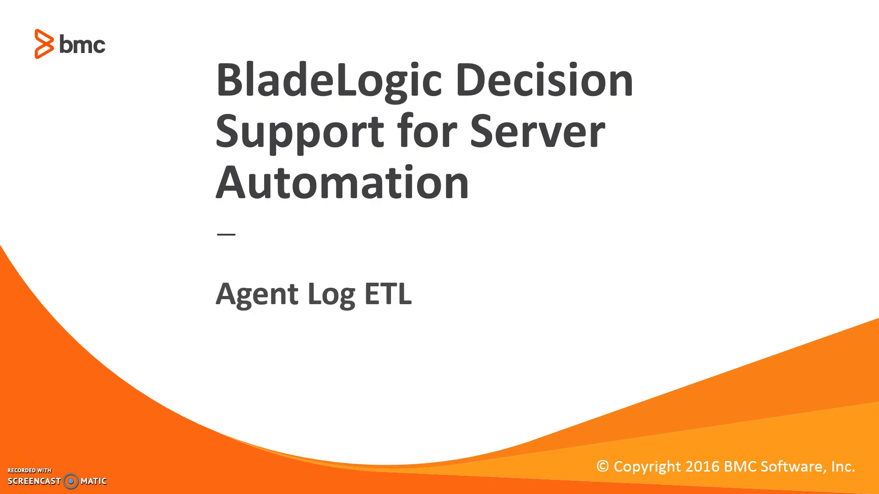
pyautogui.click(559, 334)
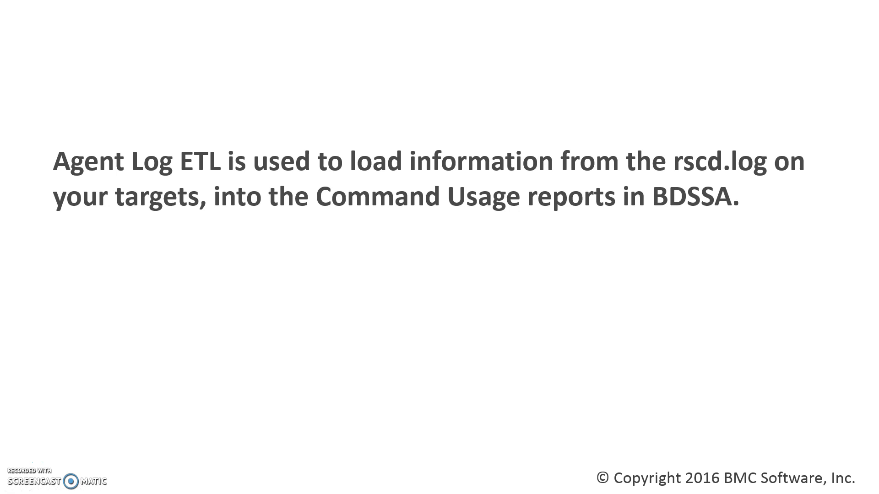
pyautogui.click(400, 269)
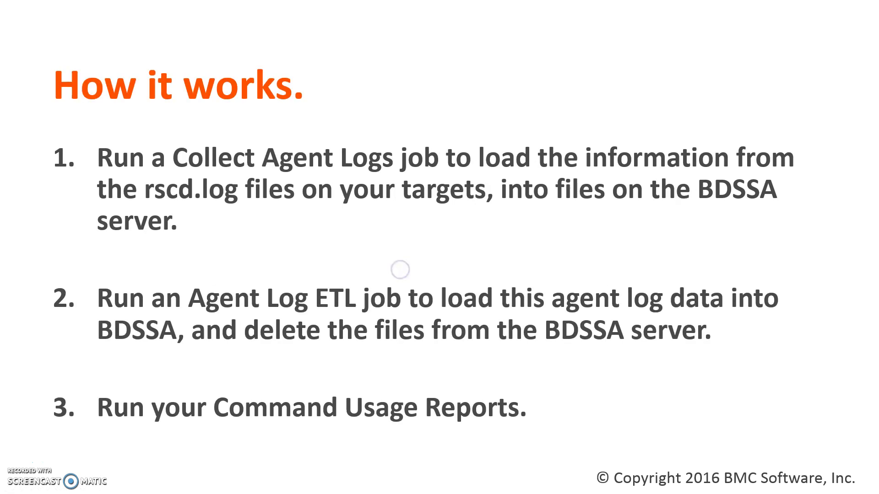